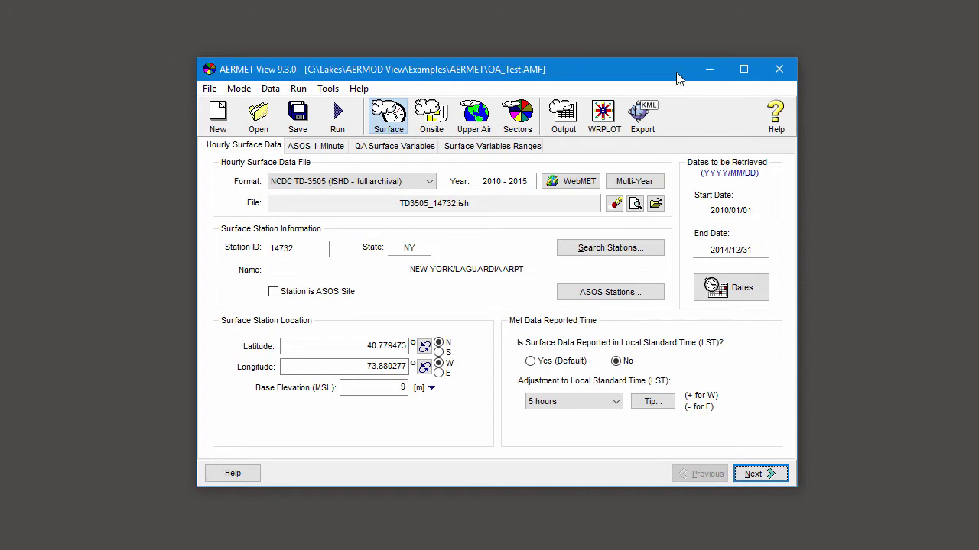
# Step: Add dry bulb temperature TMPD to the surface QA include list
pyautogui.click(398, 152)
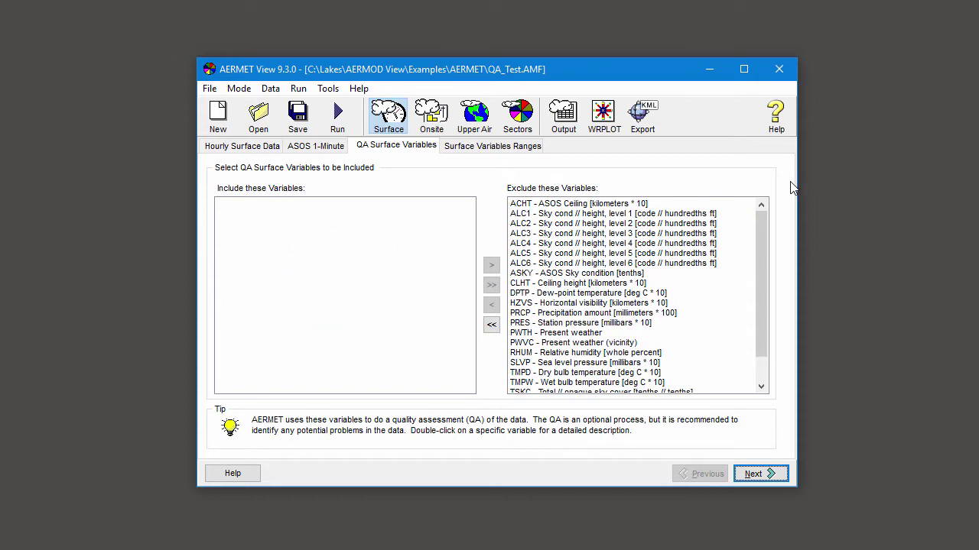
pyautogui.click(568, 373)
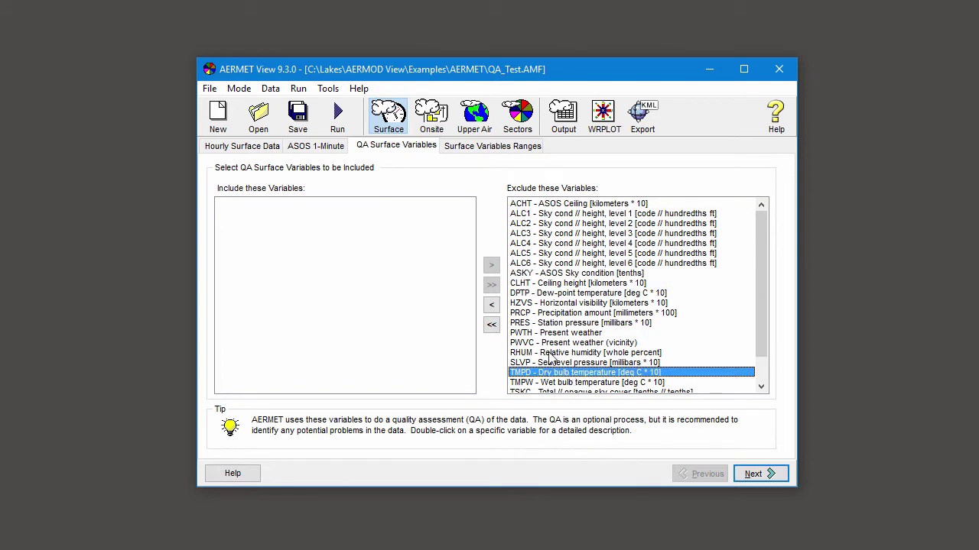
pyautogui.click(492, 305)
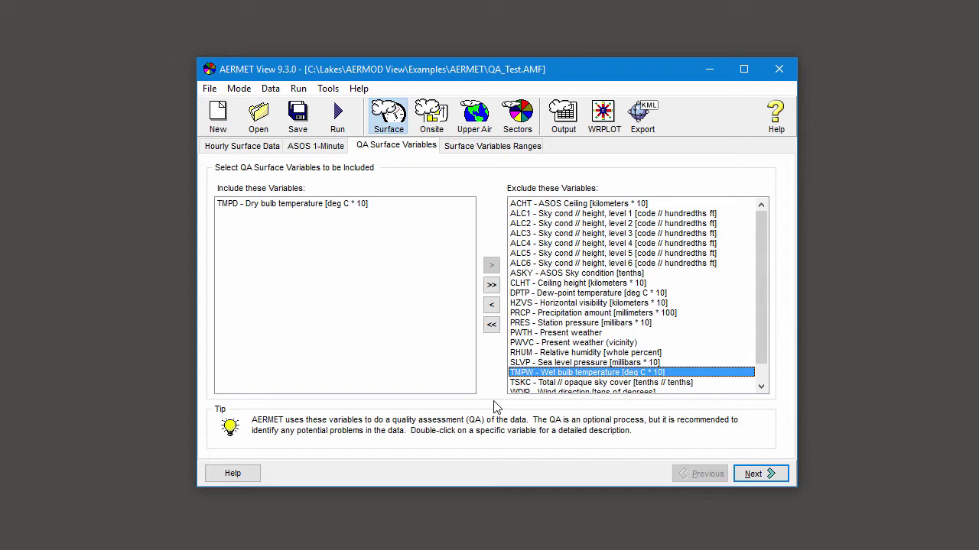
# Step: Also include RHUM, WDIR, WSPD and PRES in the surface QA
pyautogui.click(524, 352)
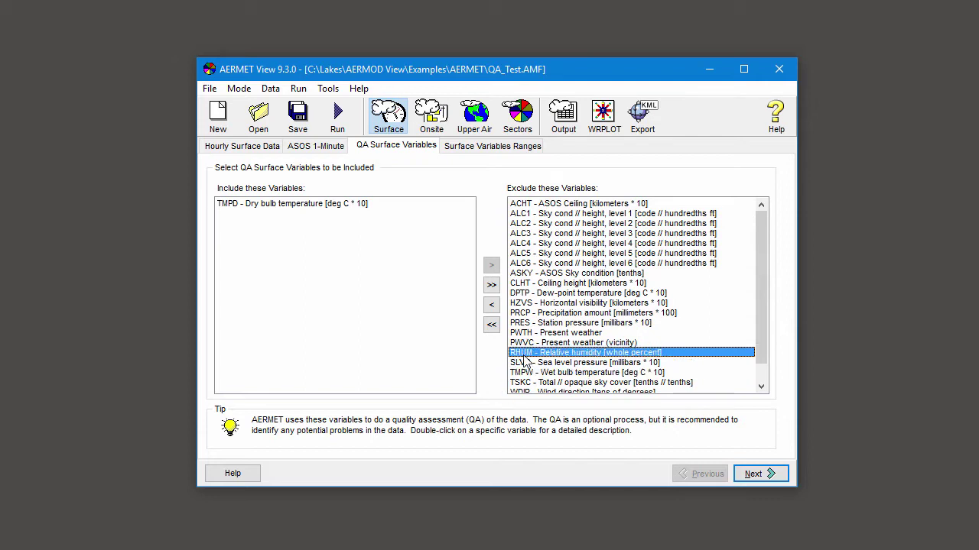
pyautogui.scroll(-1, 524, 360)
pyautogui.keyDown('ctrl'); pyautogui.click(524, 374); pyautogui.keyUp('ctrl')
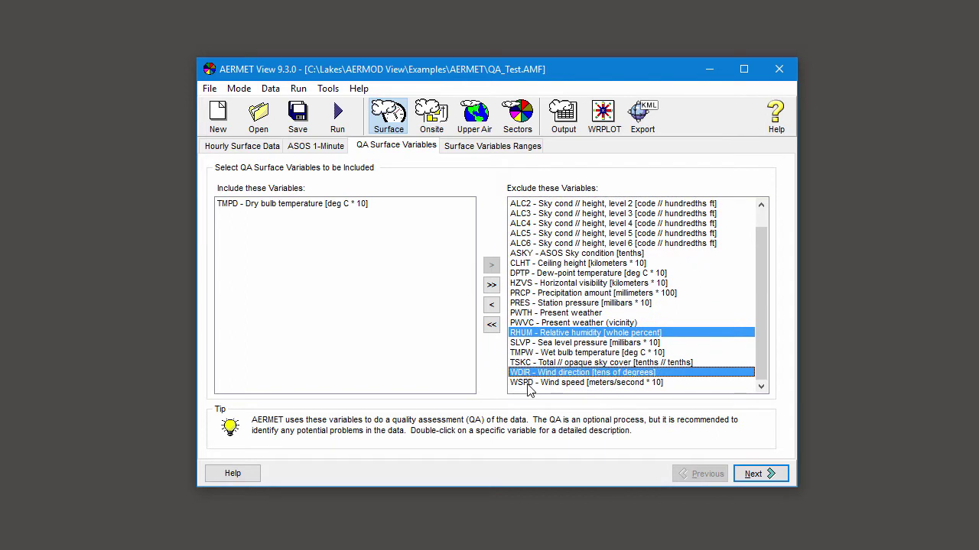
pyautogui.keyDown('ctrl'); pyautogui.click(528, 383); pyautogui.keyUp('ctrl')
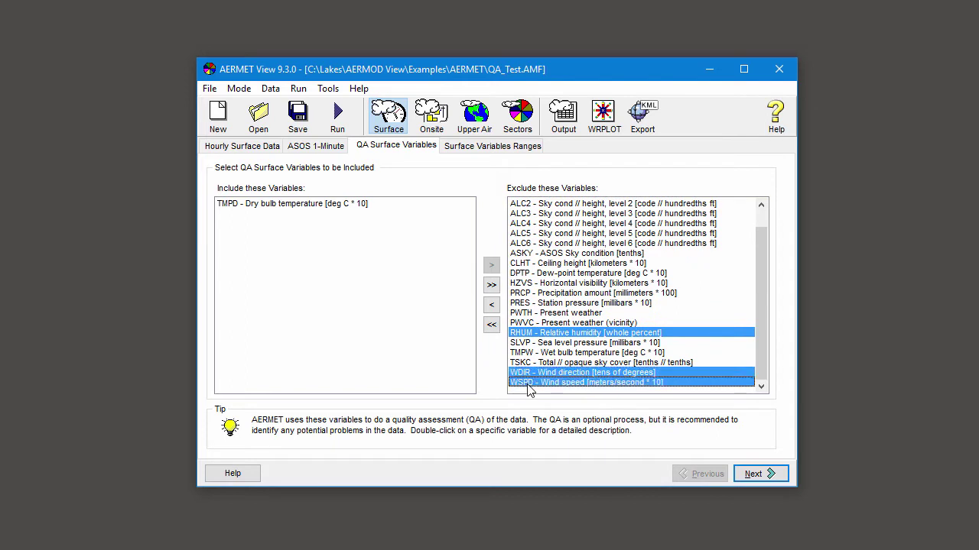
pyautogui.keyDown('ctrl'); pyautogui.click(526, 304); pyautogui.keyUp('ctrl')
pyautogui.click(492, 305)
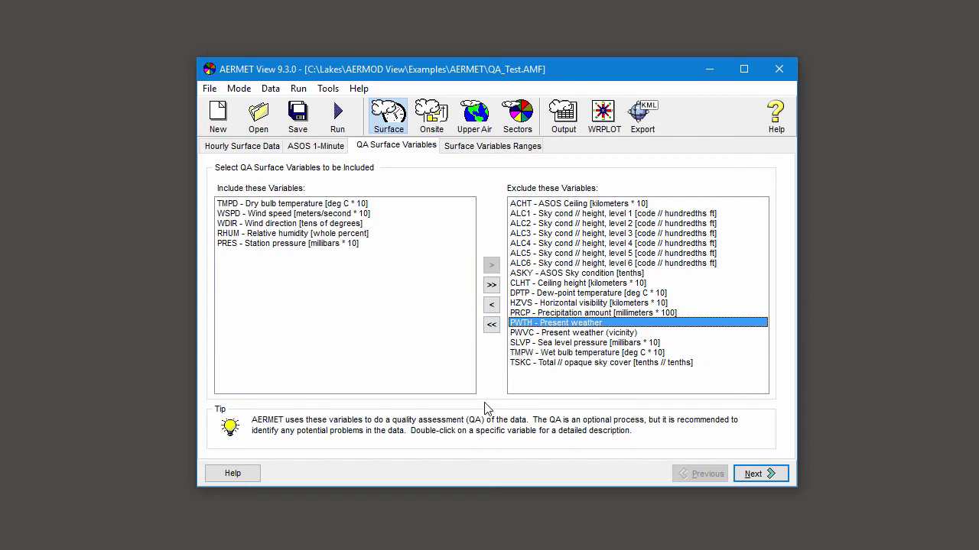
# Step: Show the Surface Variables Ranges table for the five QA variables and enable Modify Ranges
pyautogui.click(468, 158)
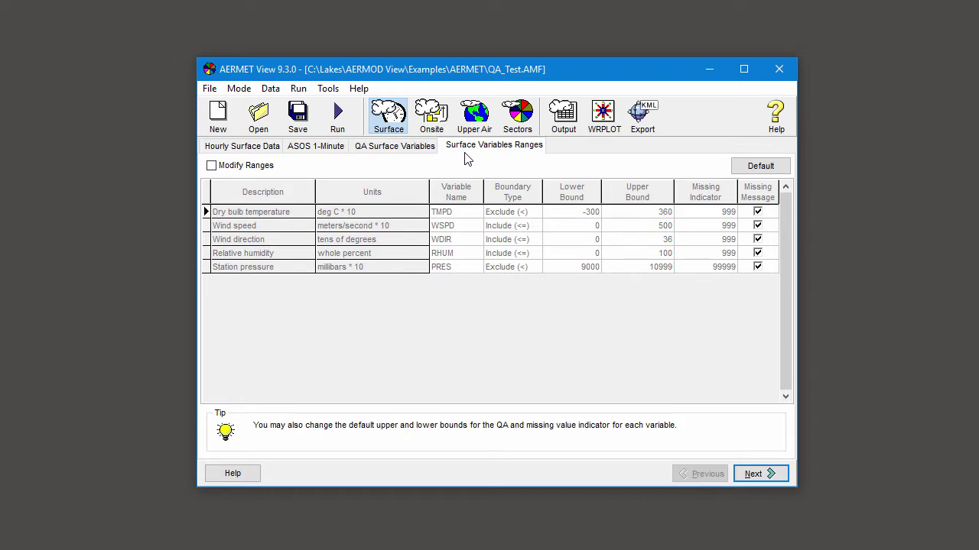
pyautogui.click(266, 169)
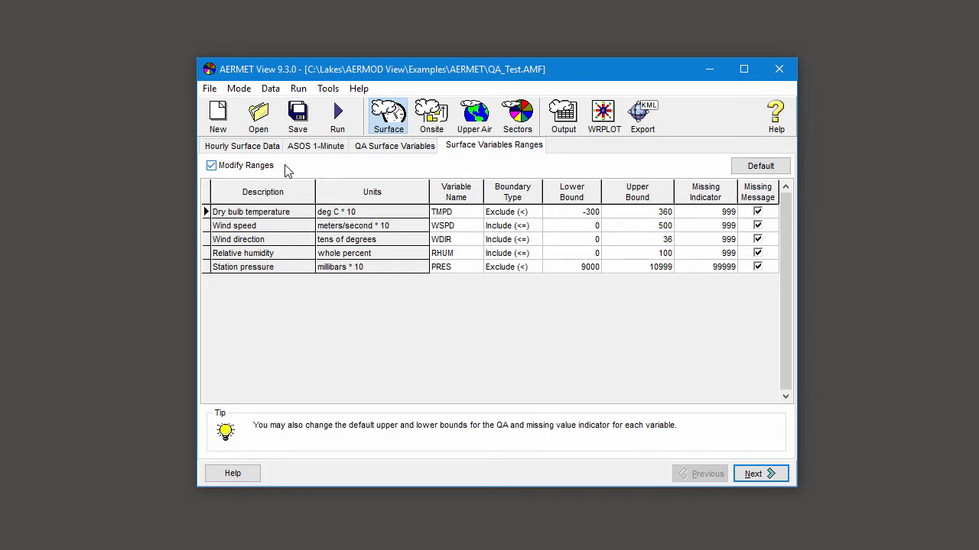
# Step: Review the Upper Air, Sectors and Output Files settings, then run AERMET from Project Status
pyautogui.click(472, 130)
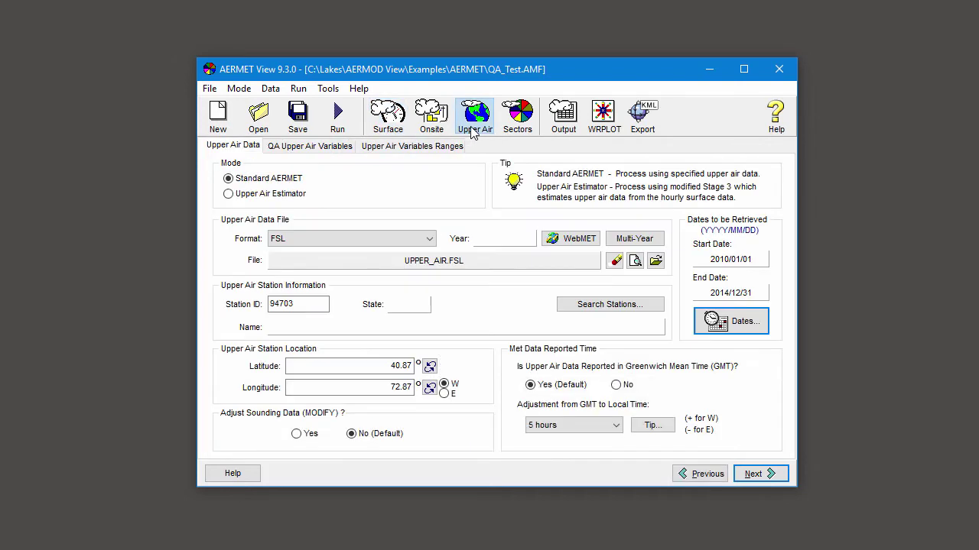
pyautogui.click(518, 127)
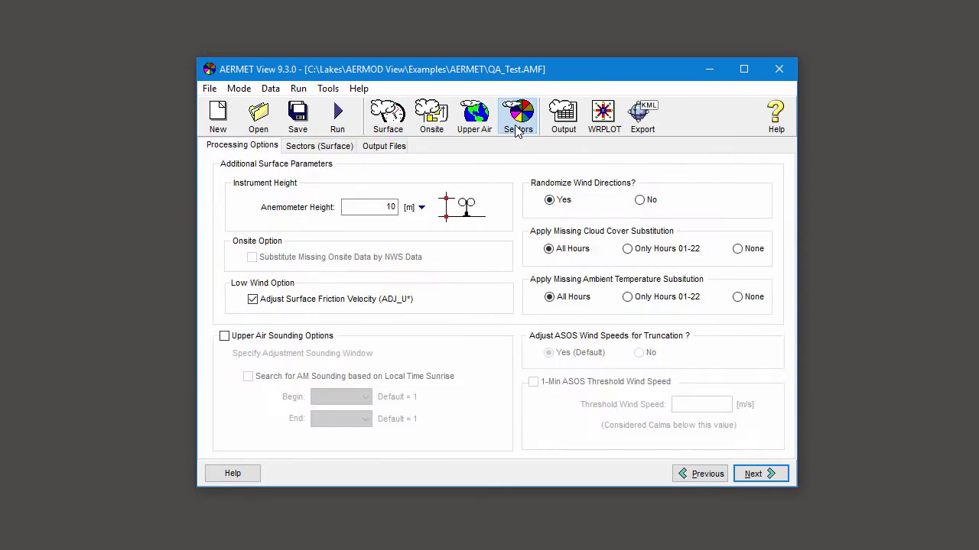
pyautogui.click(350, 149)
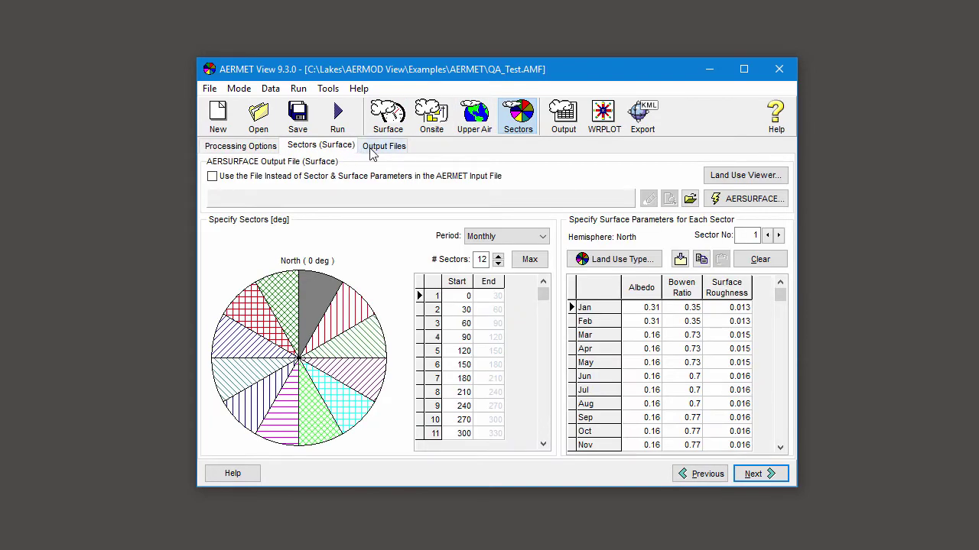
pyautogui.click(375, 149)
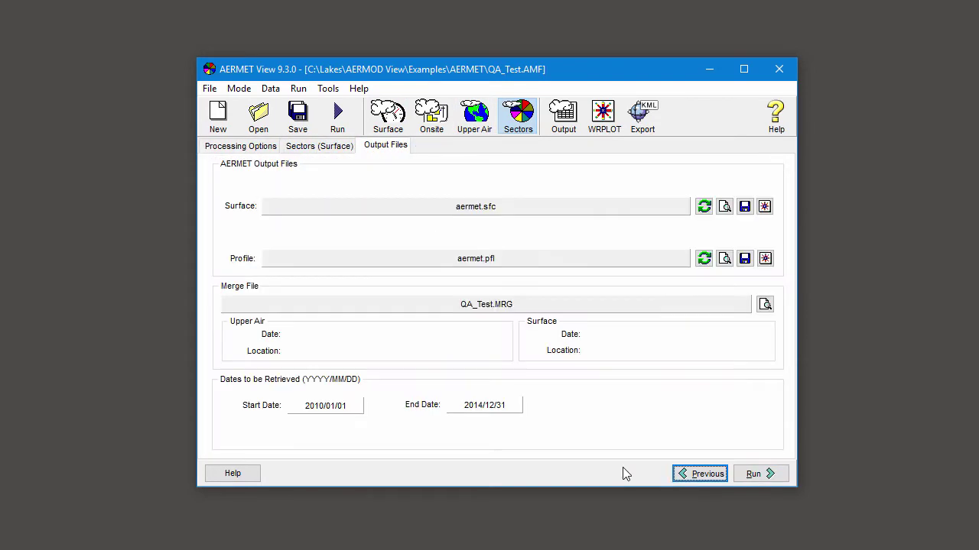
pyautogui.click(780, 477)
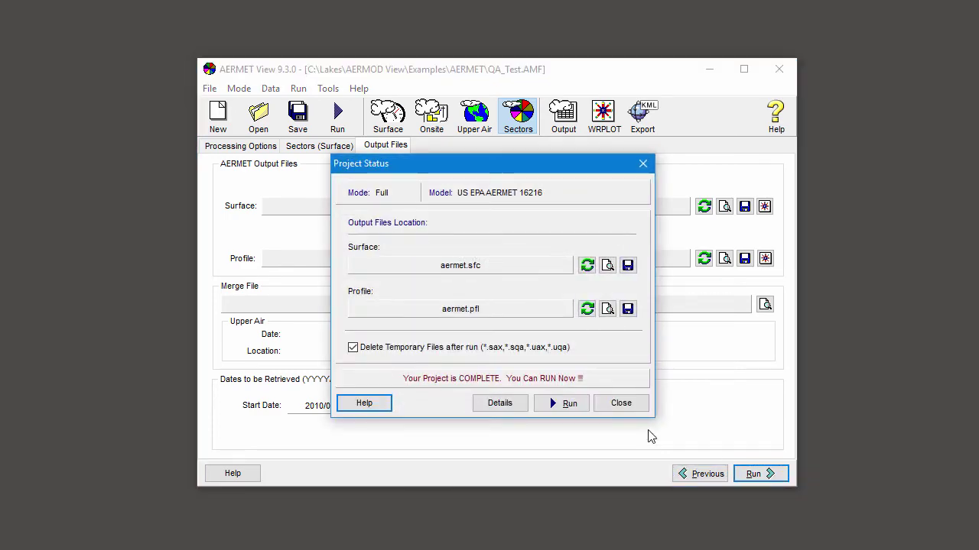
pyautogui.click(585, 407)
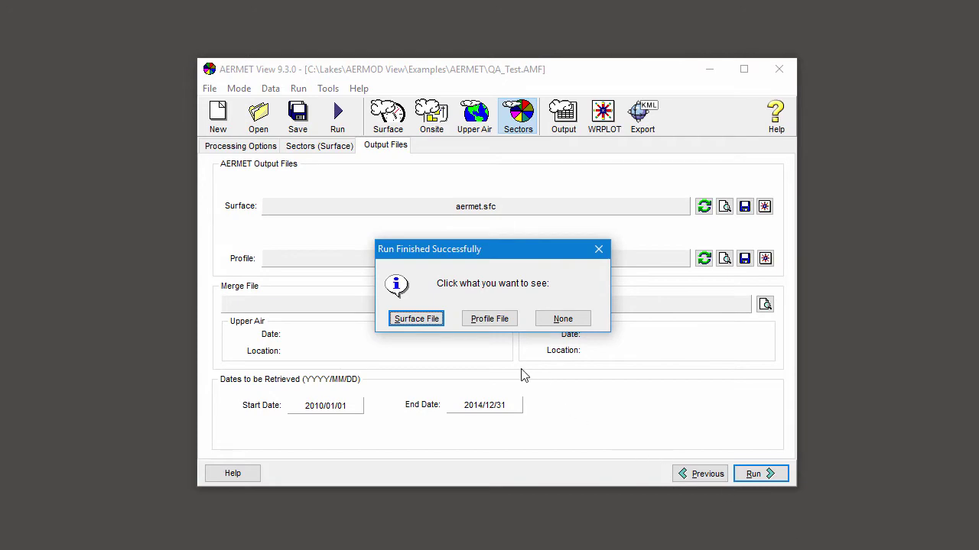
# Step: View the surface output file, then open the Stage 1 report QA_TEST.RP1
pyautogui.click(434, 322)
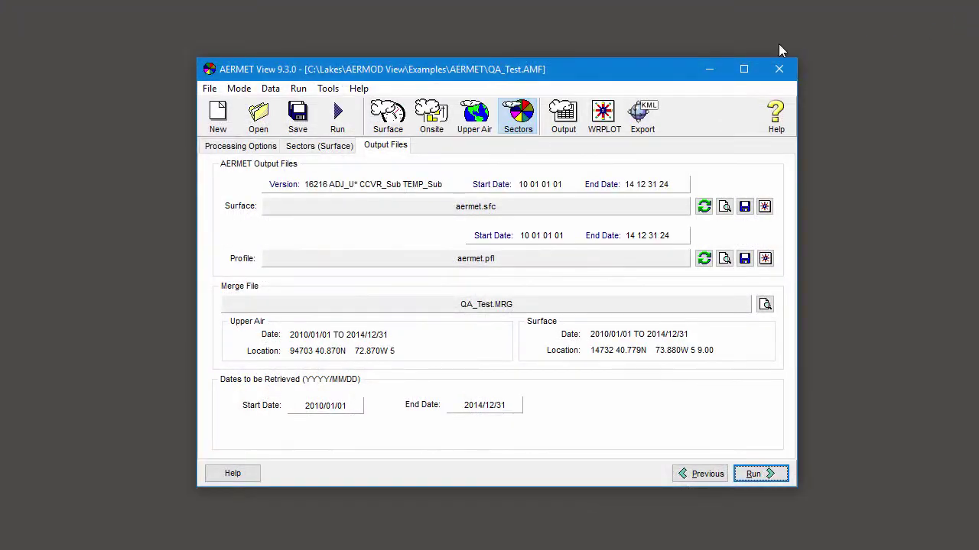
pyautogui.click(298, 89)
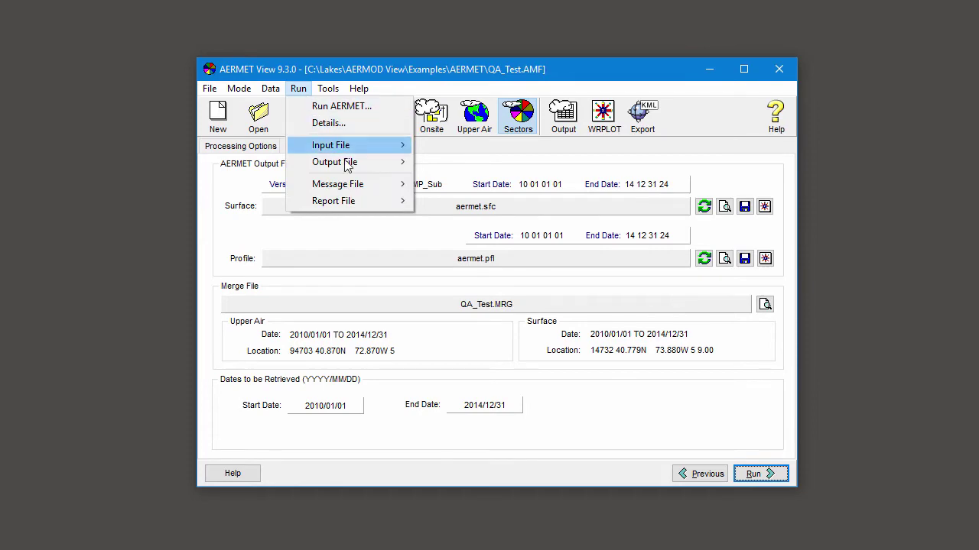
pyautogui.moveTo(362, 209)
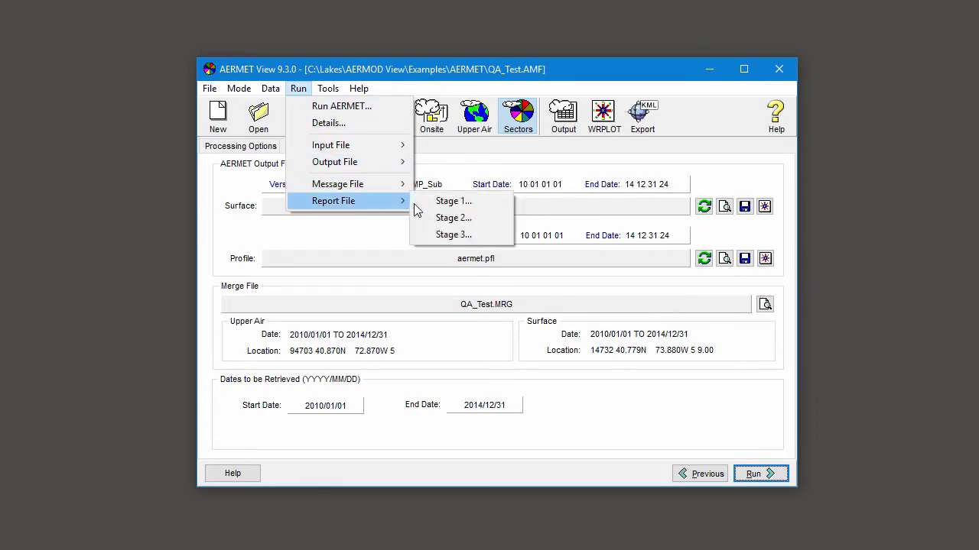
pyautogui.click(483, 201)
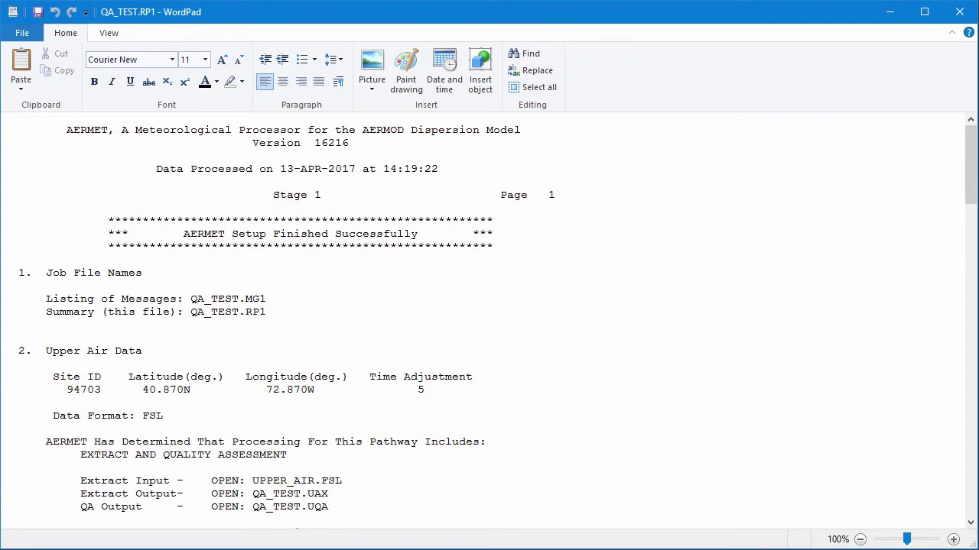
# Step: Scroll QA_TEST.RP1 to the QA audit showing 47 TMPD upper-bound violations, then close WordPad
pyautogui.moveTo(969, 186); pyautogui.dragTo(968, 367)
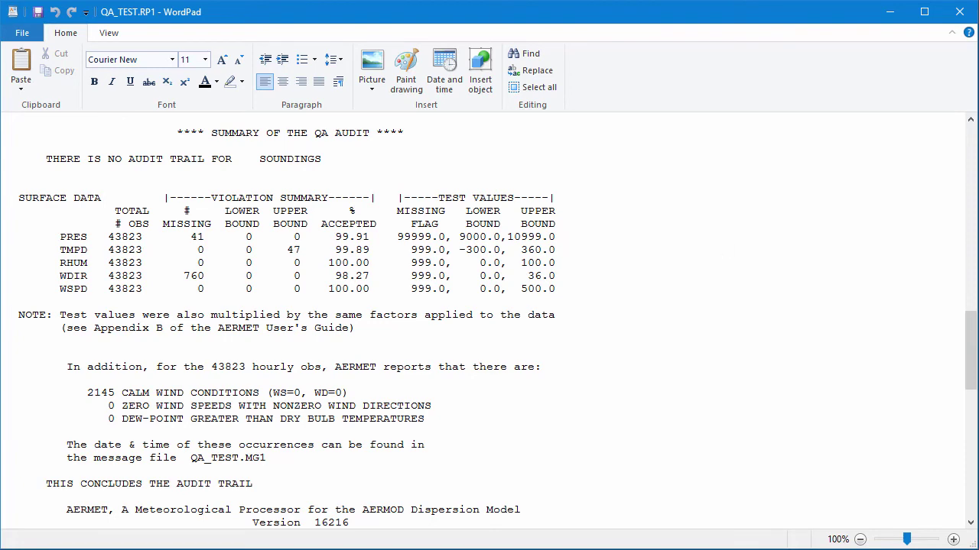
pyautogui.click(959, 15)
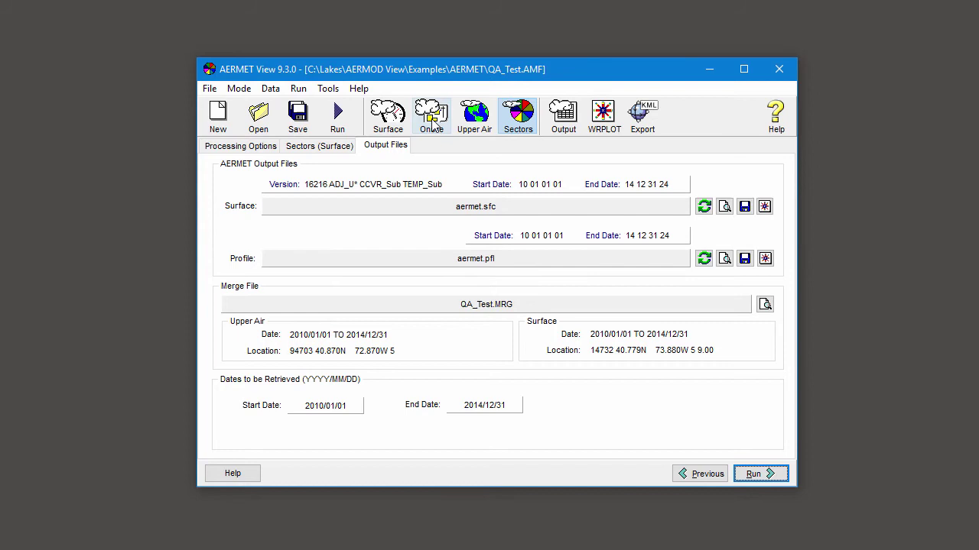
# Step: In Surface Variables Ranges, change the TMPD upper bound from 360 to 400 and rerun AERMET
pyautogui.click(388, 116)
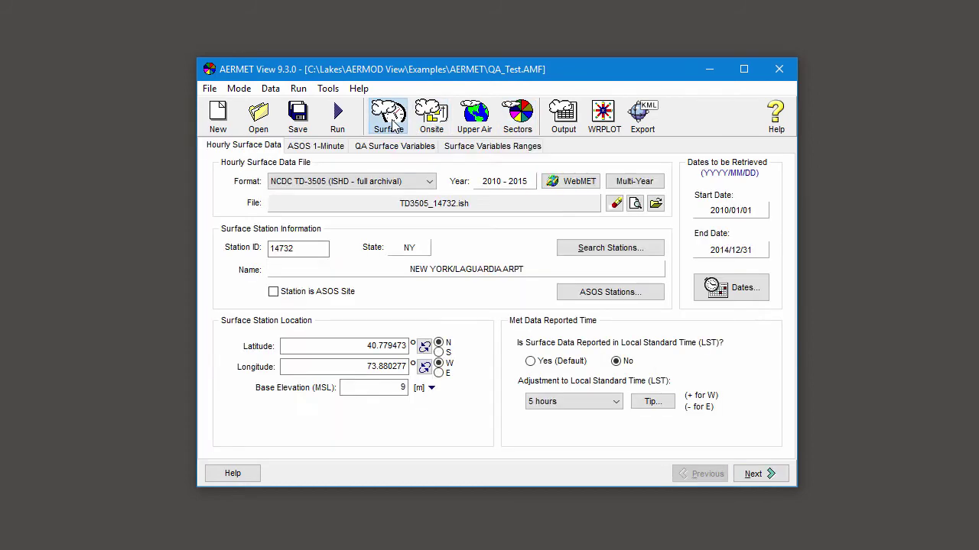
pyautogui.click(447, 149)
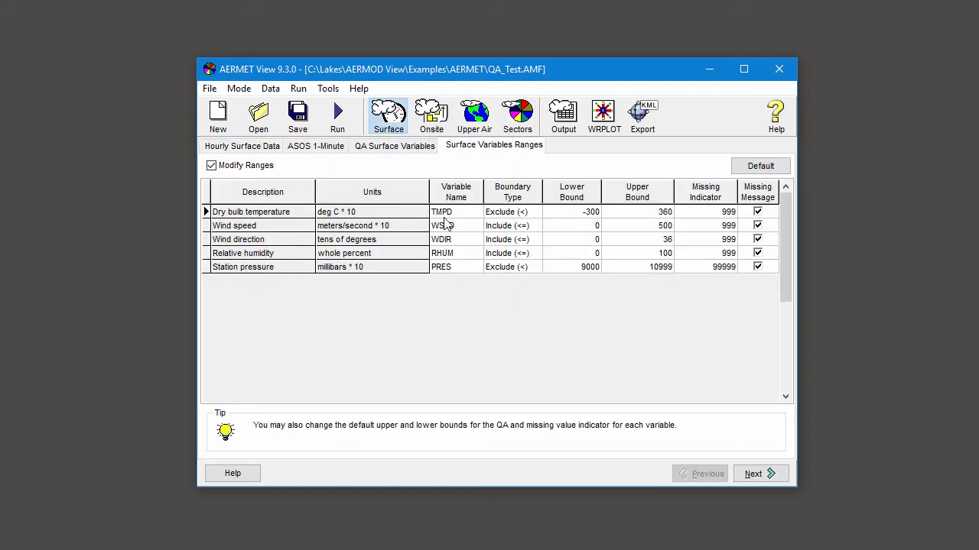
pyautogui.click(634, 221)
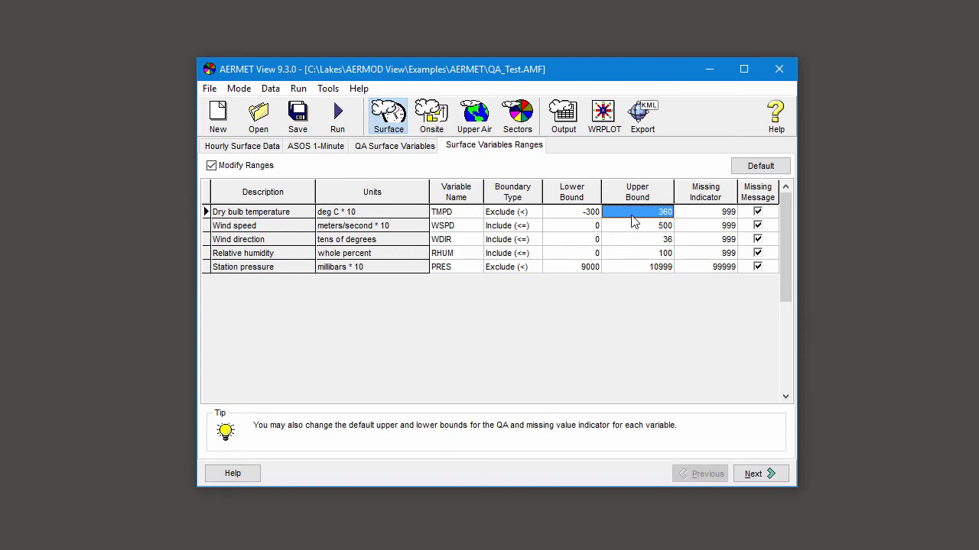
pyautogui.write('400')
pyautogui.press('Tab')
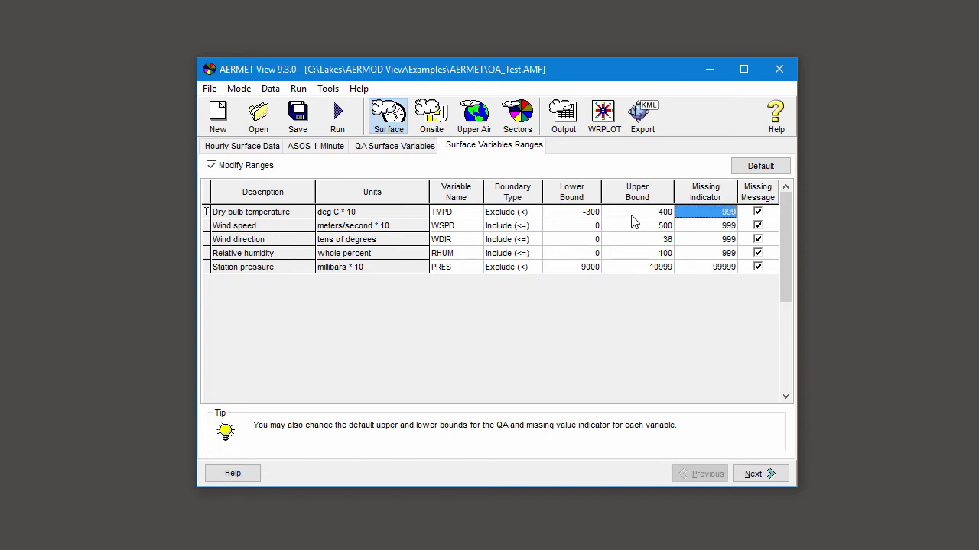
pyautogui.click(337, 115)
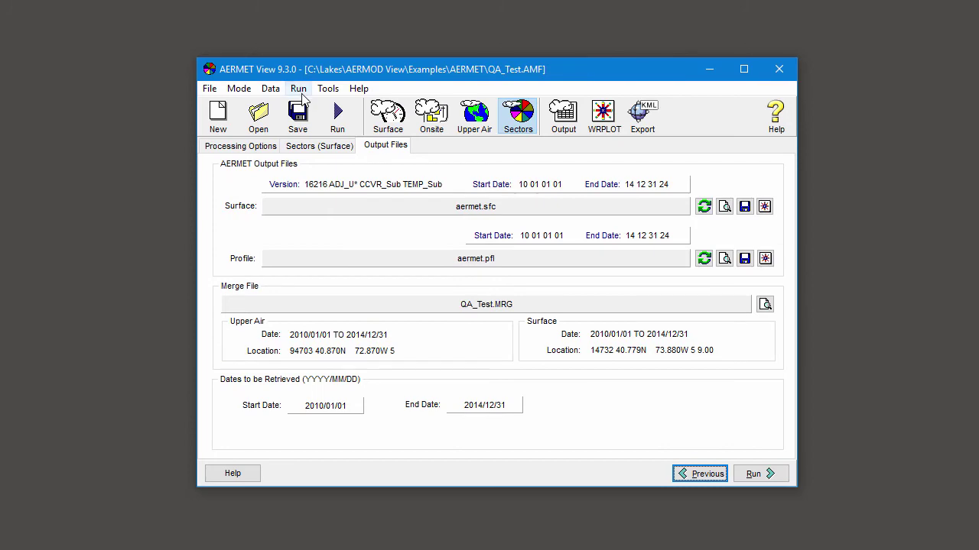
# Step: Open the rerun's Stage 1 report QA_TEST.RP1 and scroll to its zero-violation TMPD audit
pyautogui.click(298, 89)
pyautogui.moveTo(361, 205)
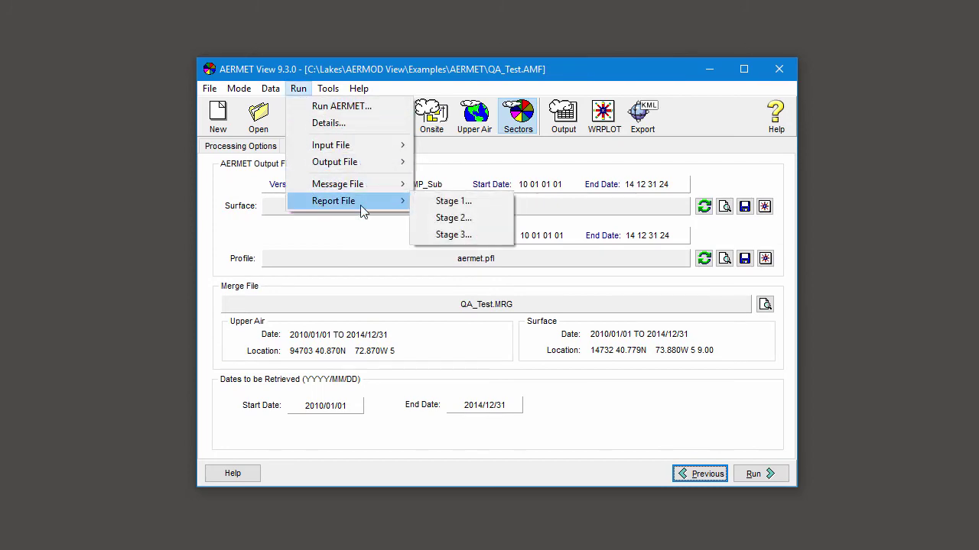
pyautogui.click(468, 205)
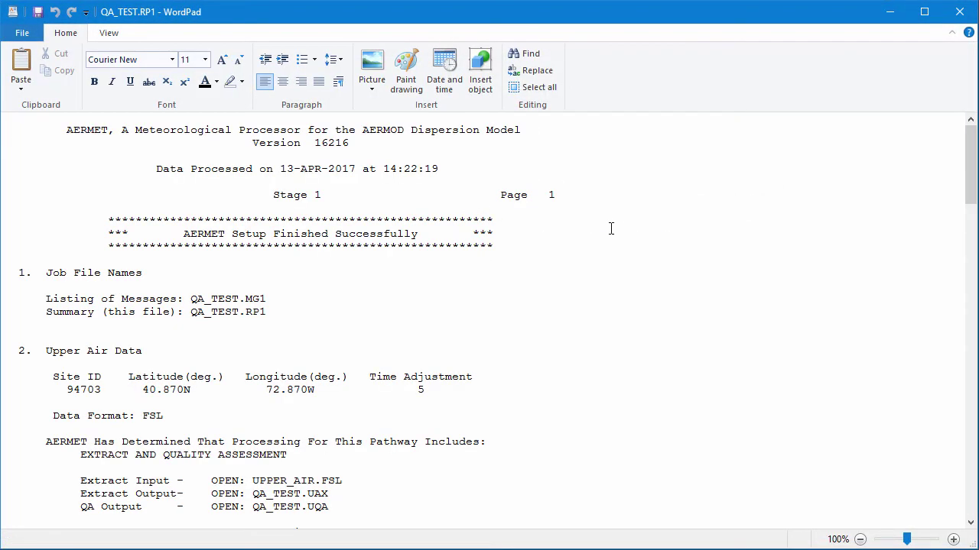
pyautogui.scroll(-10, 617, 228)
pyautogui.scroll(-15, 618, 228)
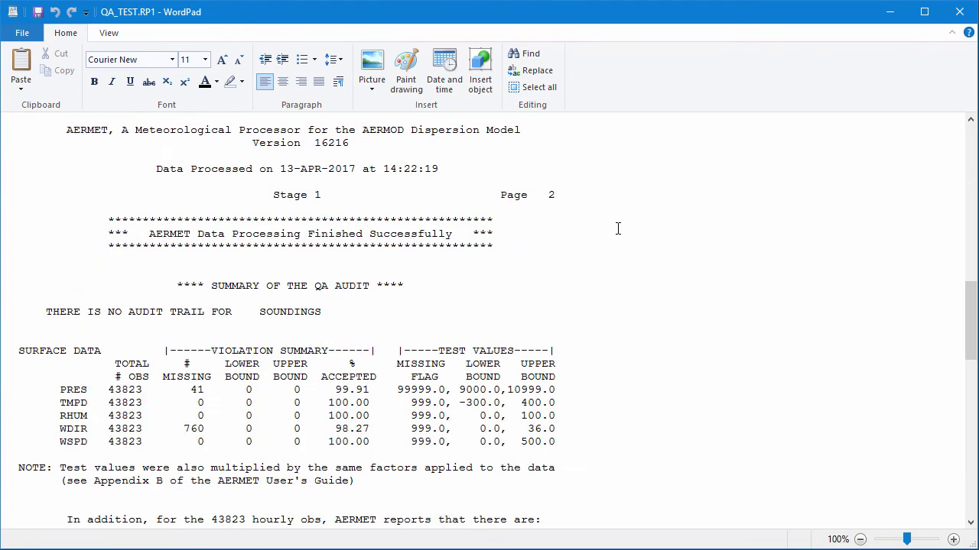
pyautogui.scroll(-3, 651, 225)
pyautogui.scroll(-2, 645, 226)
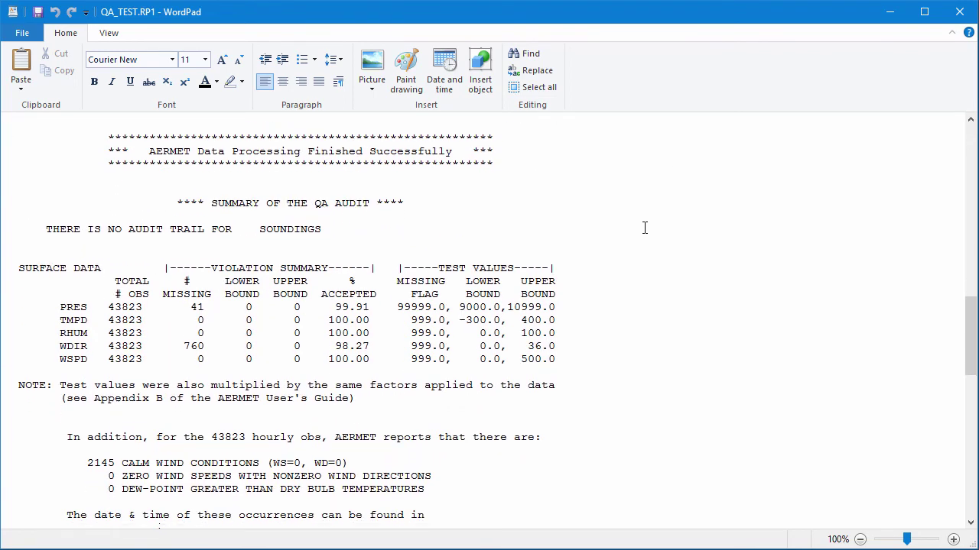